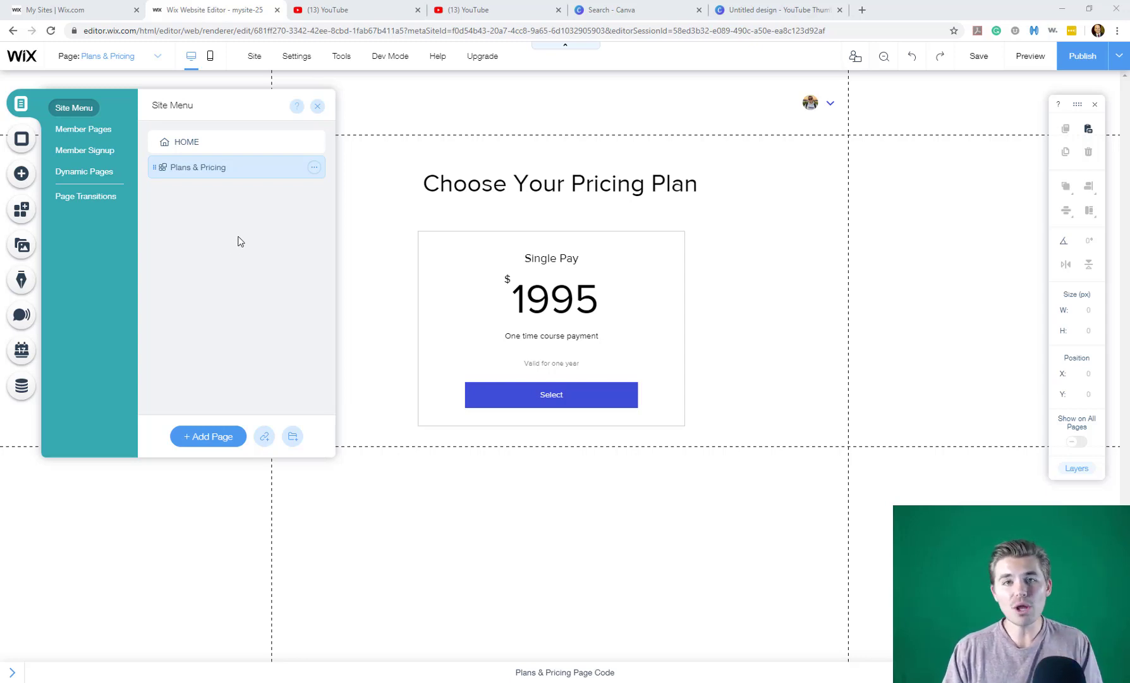
# Show the HOME page's viewing permissions in its page settings.
pyautogui.click(314, 143)
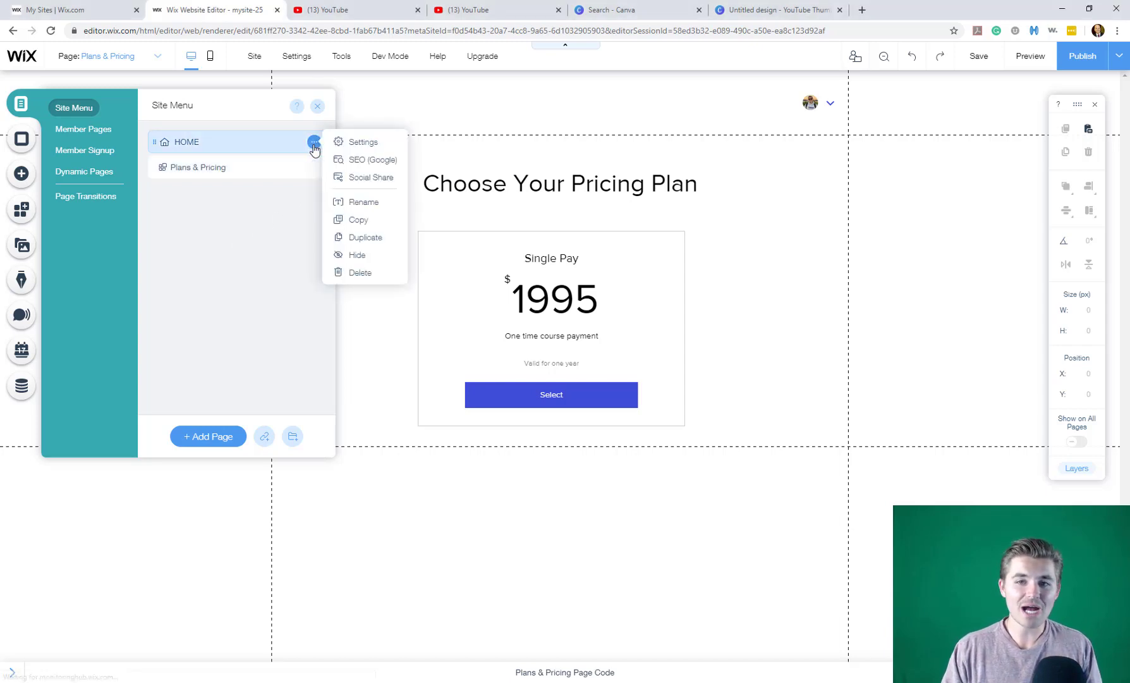
pyautogui.click(344, 144)
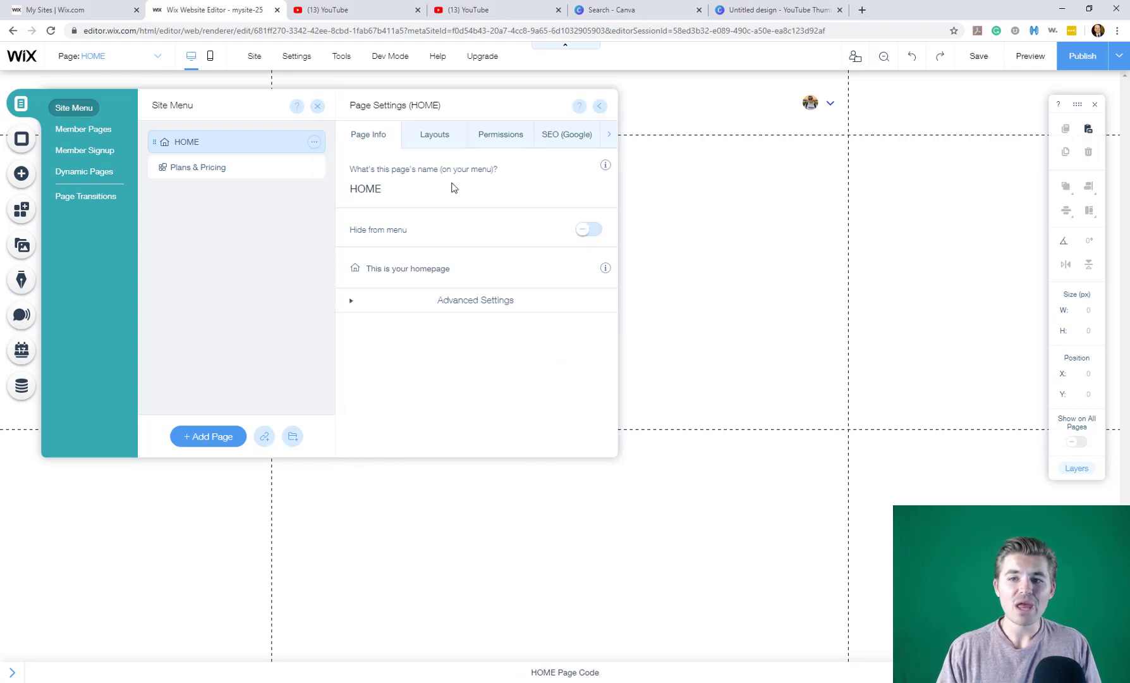
pyautogui.click(498, 145)
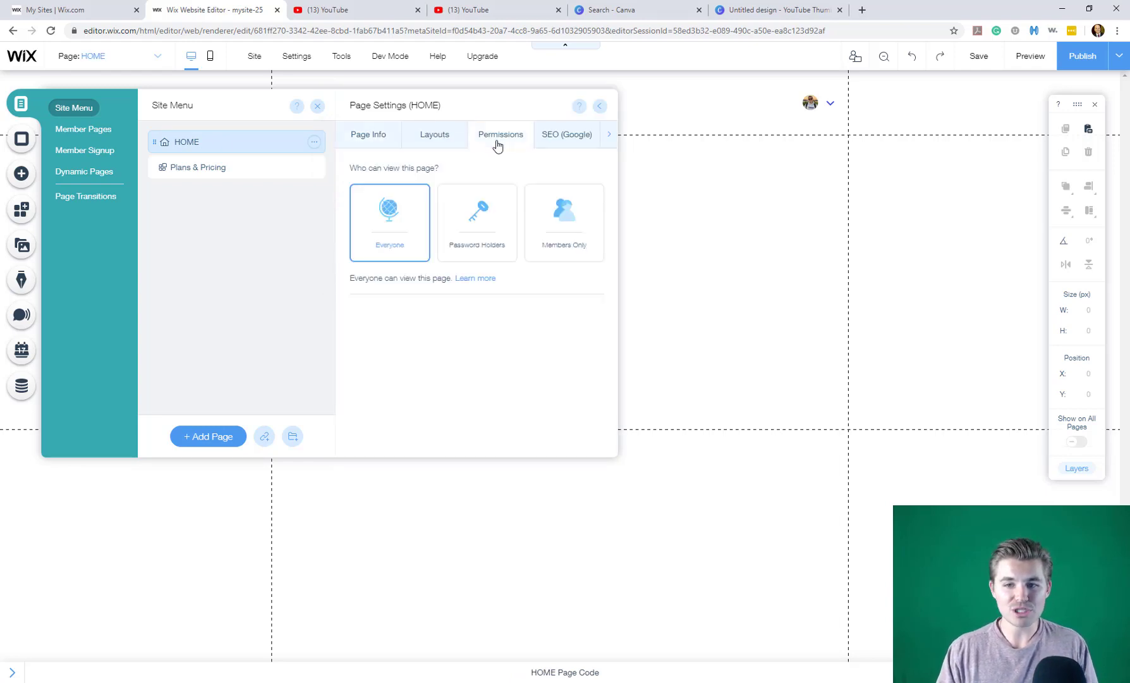
# Set HOME page viewing to Members Only.
pyautogui.click(559, 228)
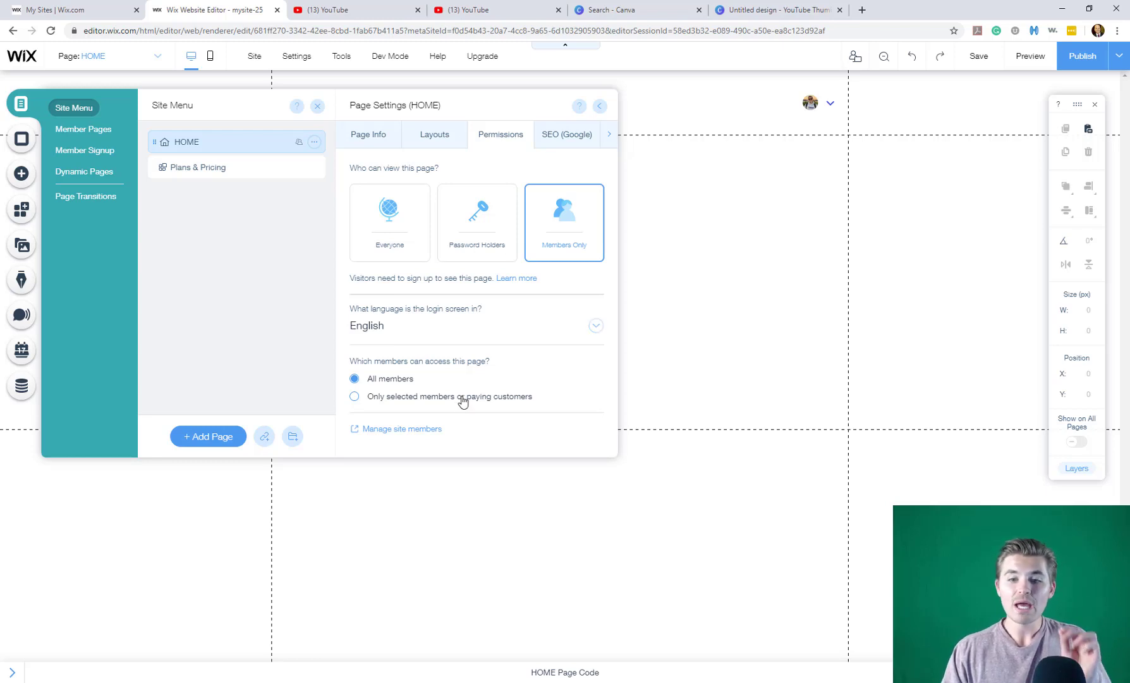
# Restrict HOME to selected members or paying customers of the Single Pay plan.
pyautogui.click(400, 402)
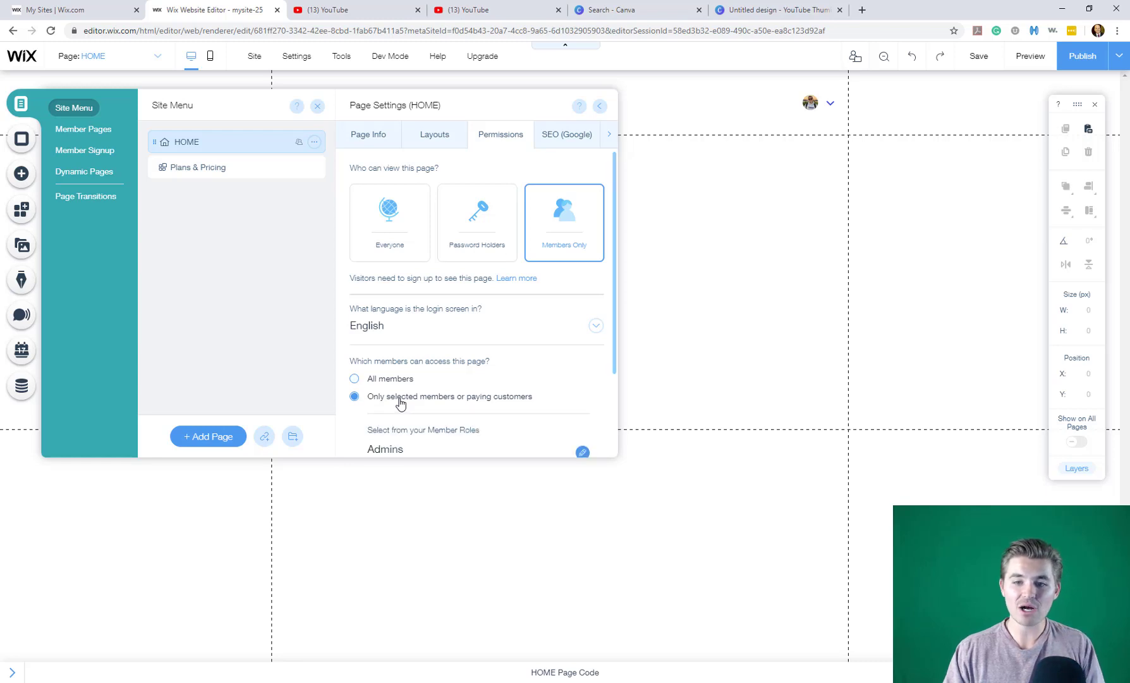
pyautogui.scroll(-2, 515, 371)
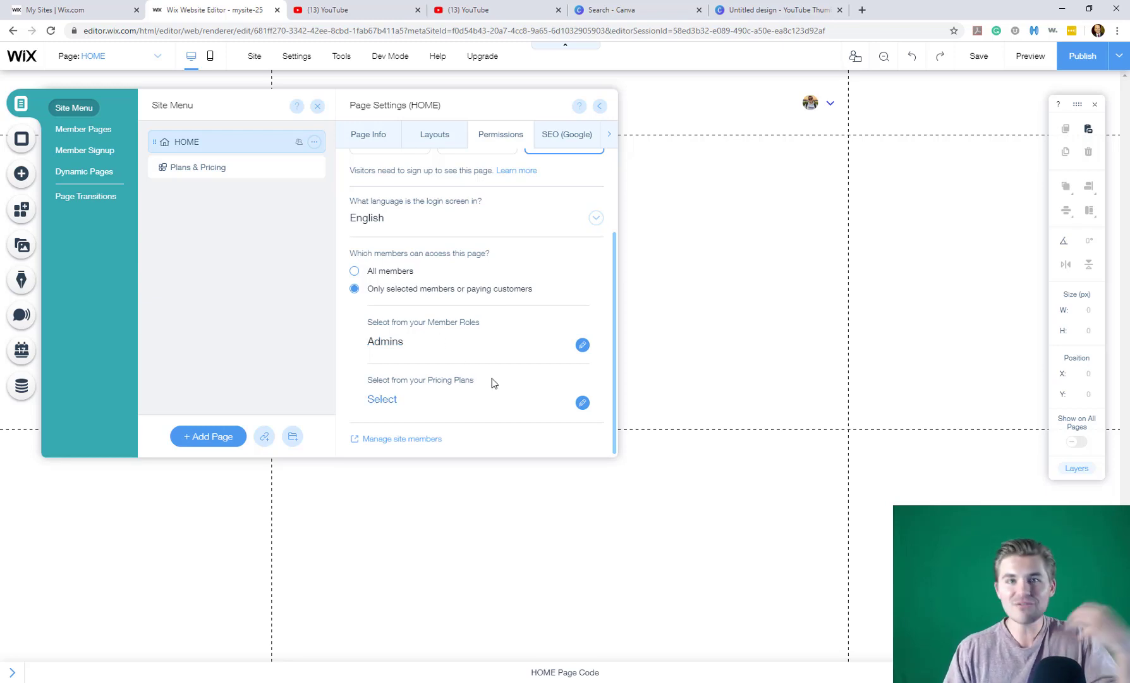
pyautogui.click(402, 409)
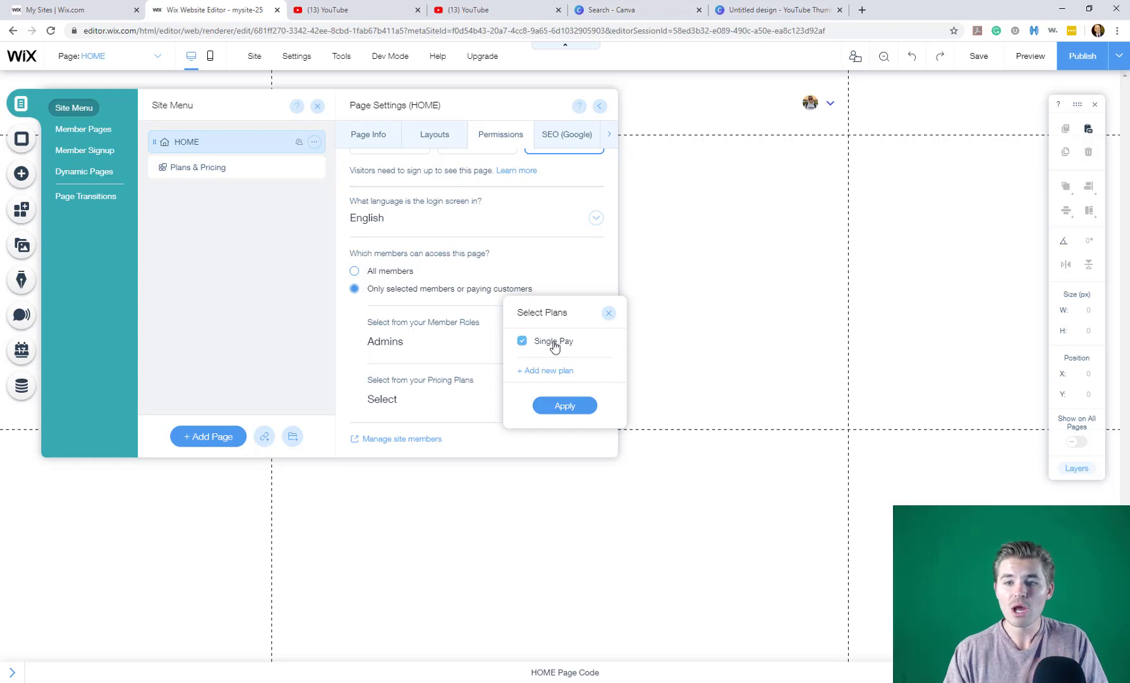
pyautogui.click(566, 407)
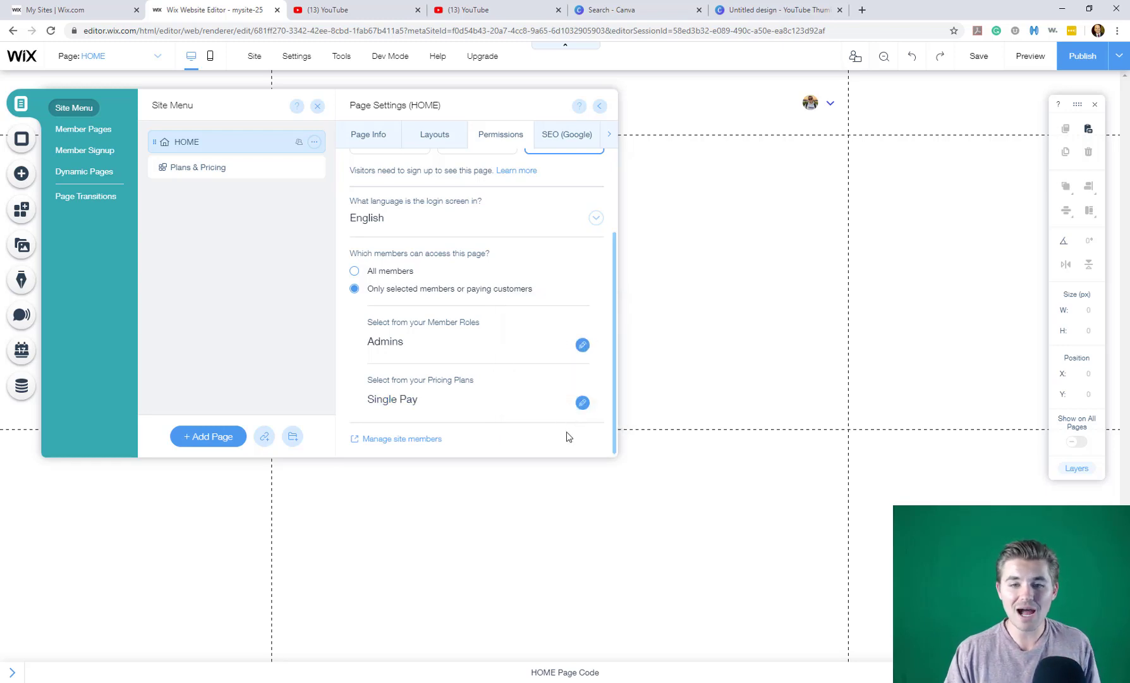